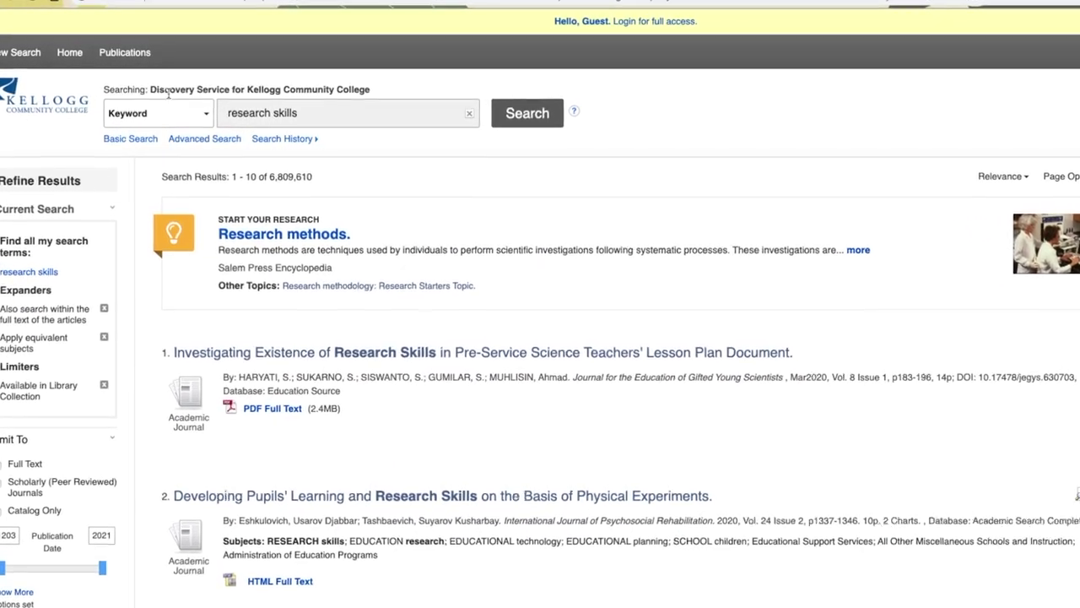
{"action": "left_click", "coordinate": [211, 124]}
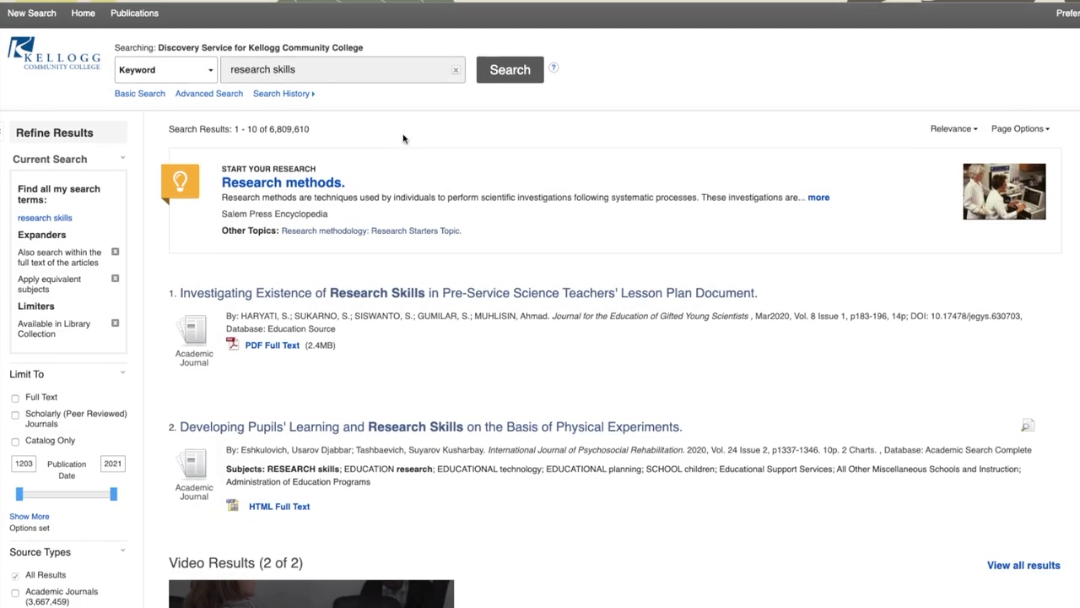
Expand the Publisher and Publication filters in the Refine Results sidebar
{"action": "scroll", "coordinate": [403, 140], "scroll_direction": "down", "scroll_amount": 3}
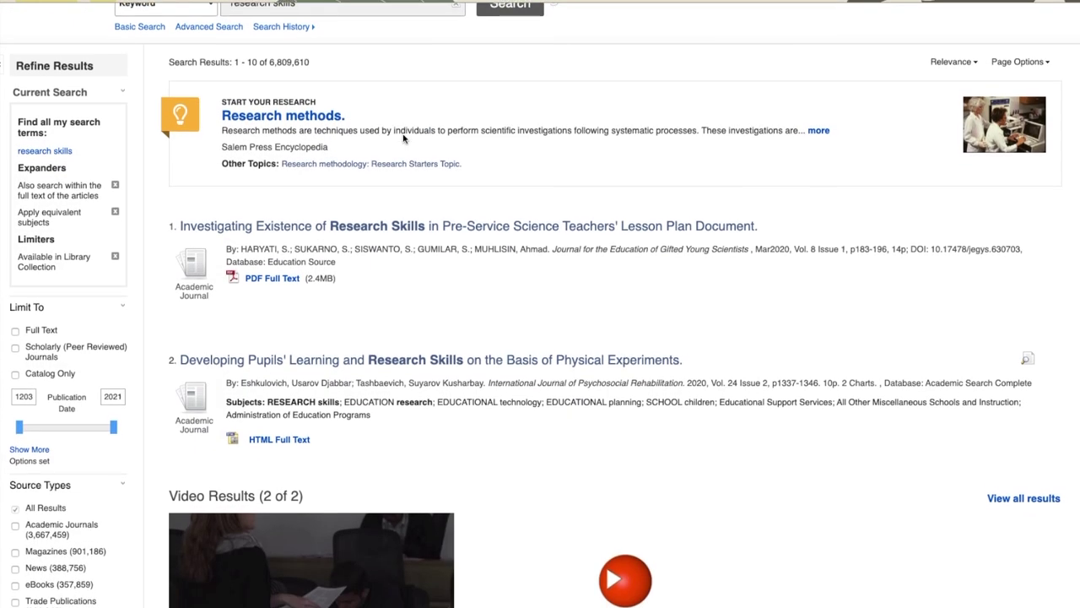
{"action": "scroll", "coordinate": [404, 139], "scroll_direction": "down", "scroll_amount": 3}
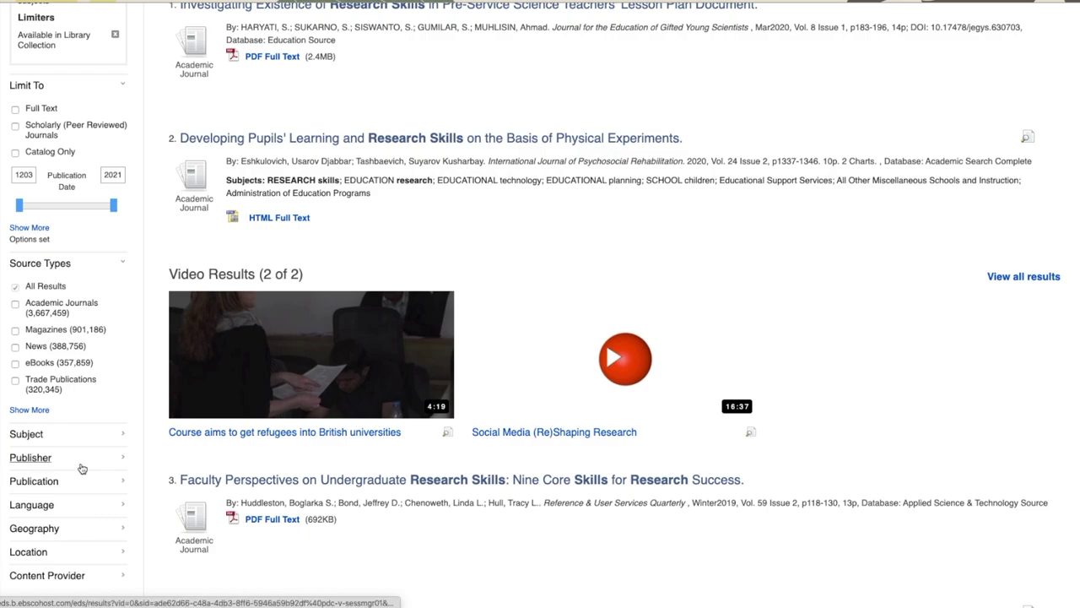
{"action": "left_click", "coordinate": [81, 466]}
{"action": "scroll", "coordinate": [82, 470], "scroll_direction": "down", "scroll_amount": 3}
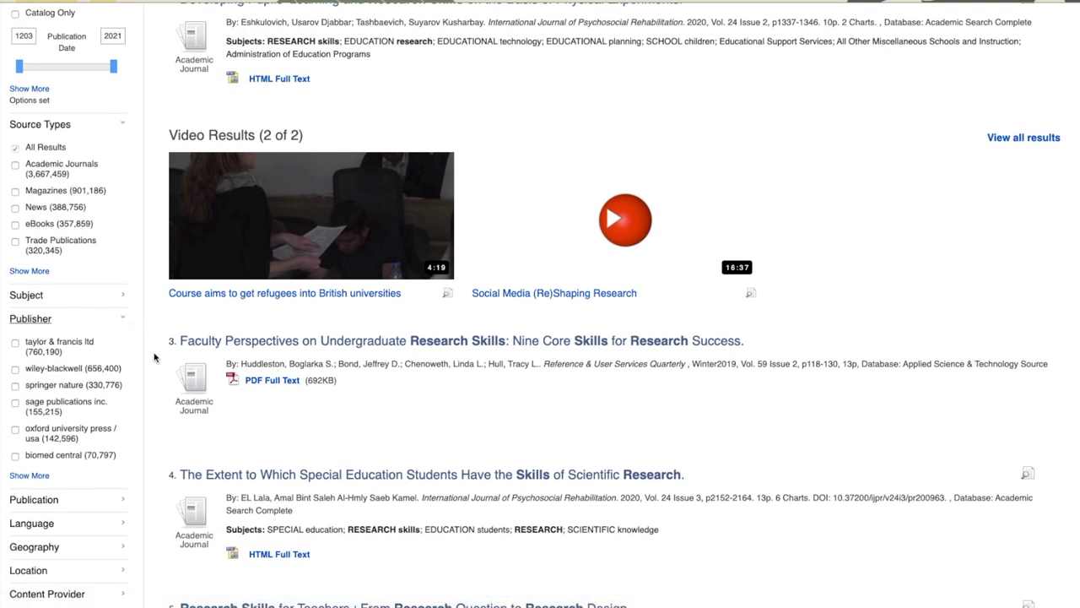
{"action": "left_click", "coordinate": [87, 504]}
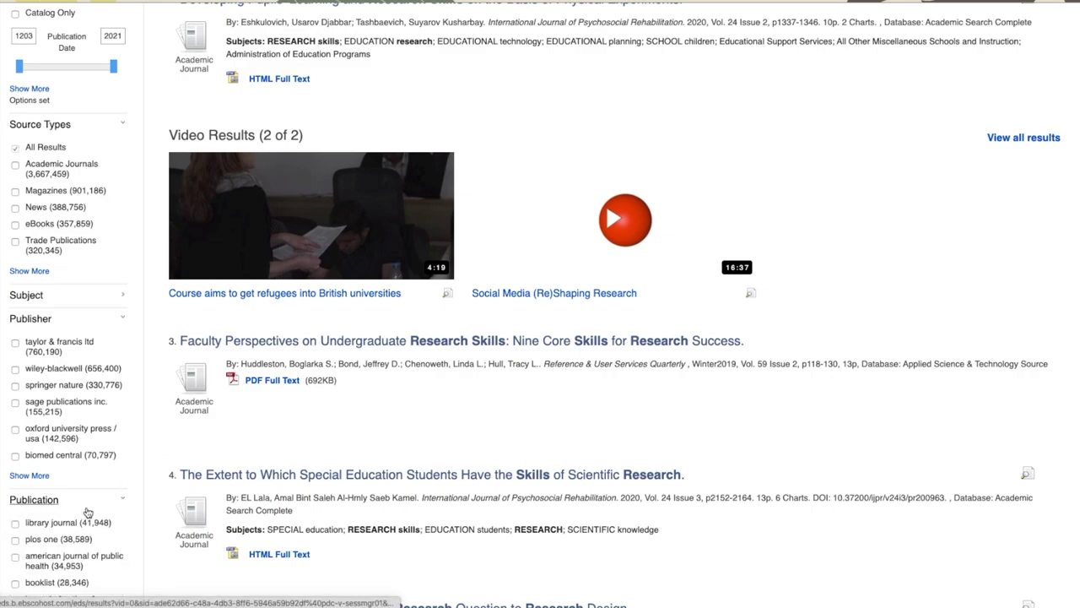
Expand the Content Provider filter and show its full list of databases
{"action": "scroll", "coordinate": [86, 513], "scroll_direction": "down", "scroll_amount": 1}
{"action": "scroll", "coordinate": [87, 513], "scroll_direction": "down", "scroll_amount": 3}
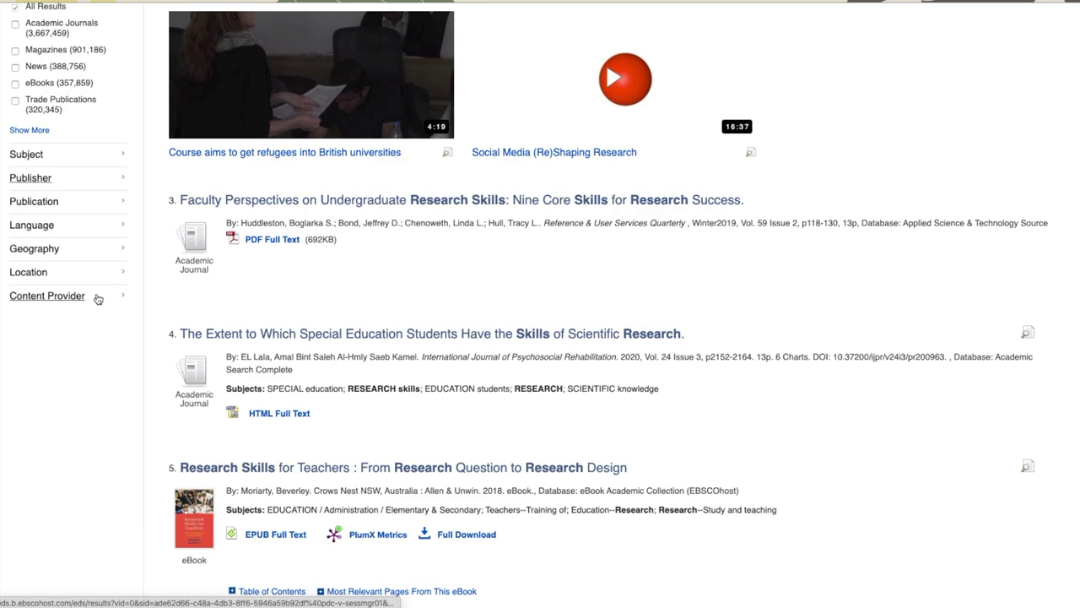
{"action": "left_click", "coordinate": [98, 299]}
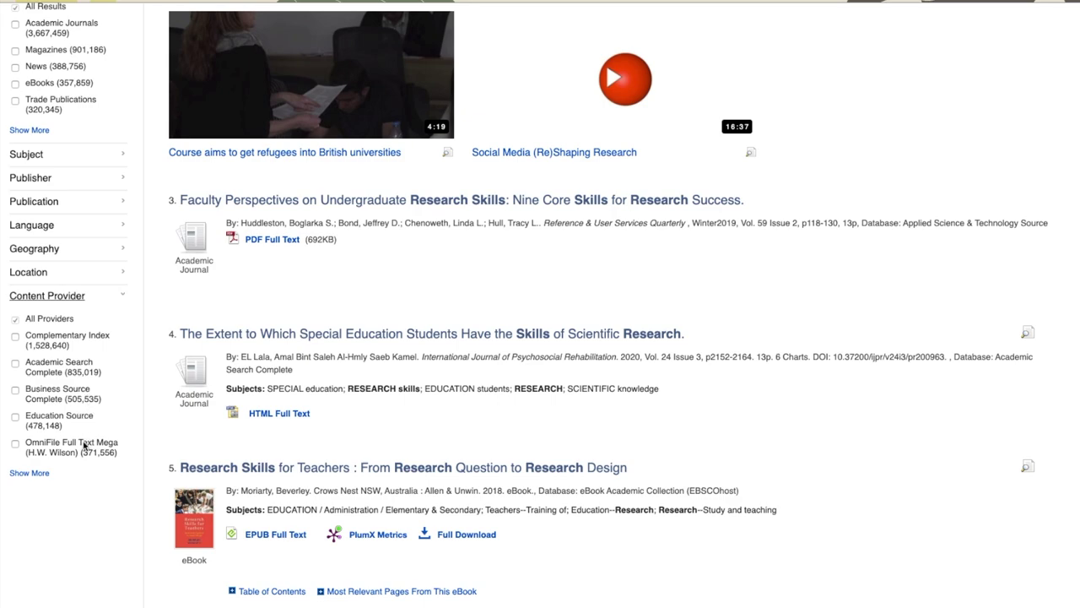
{"action": "left_click", "coordinate": [32, 476]}
{"action": "scroll", "coordinate": [557, 348], "scroll_direction": "down", "scroll_amount": 5}
{"action": "scroll", "coordinate": [557, 348], "scroll_direction": "up", "scroll_amount": 5}
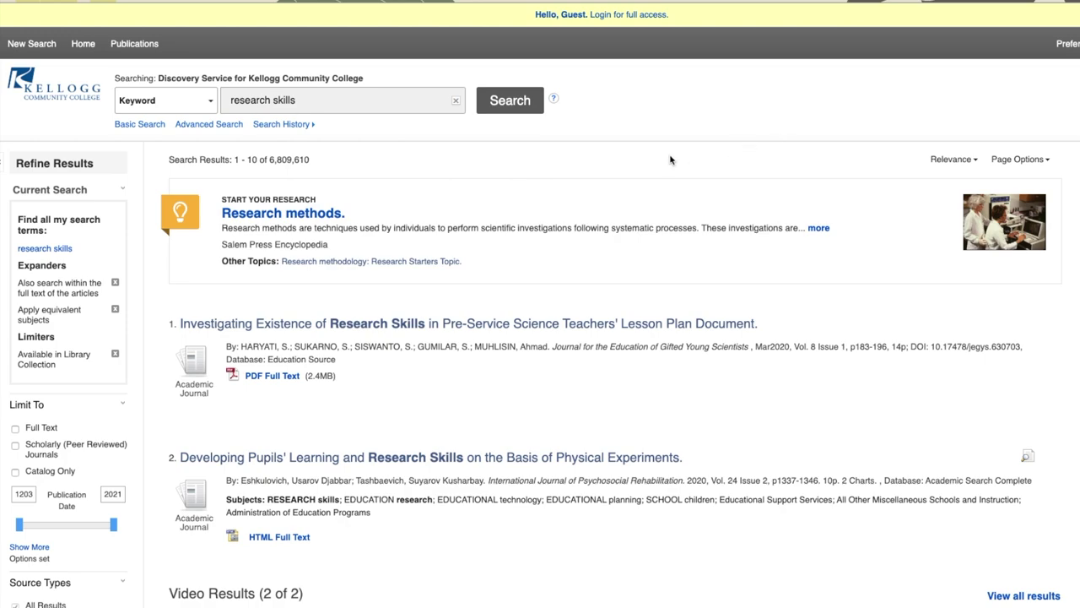
Open the Advanced Search form carrying over 'research skills'
{"action": "left_click", "coordinate": [206, 125]}
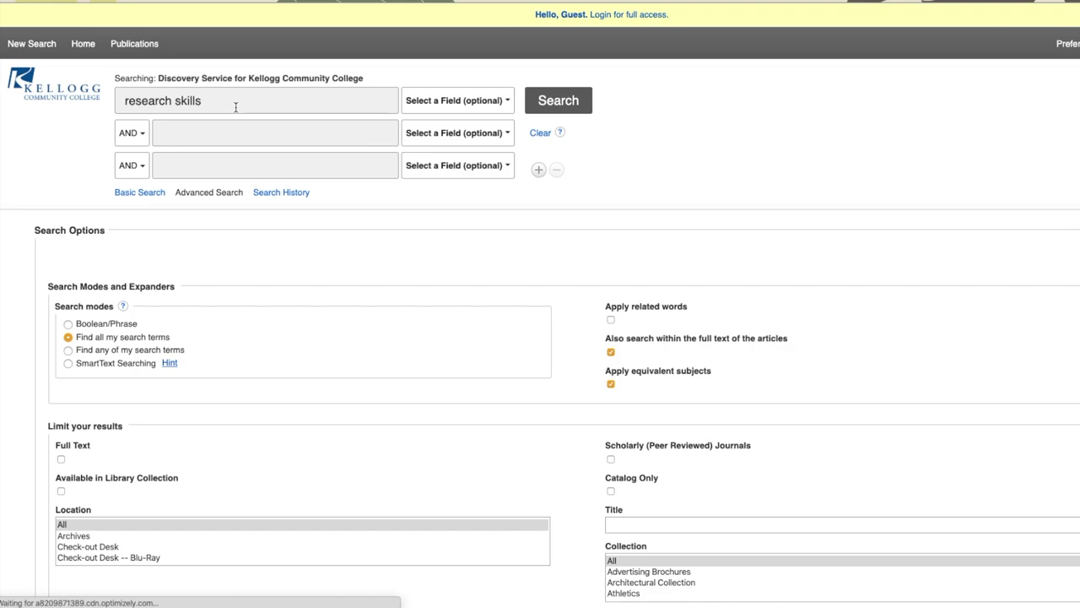
Enter 'life of pi' in the first row and 'literary analysis' in the second
{"action": "triple_click", "coordinate": [236, 106]}
{"action": "type", "text": "literary a"}
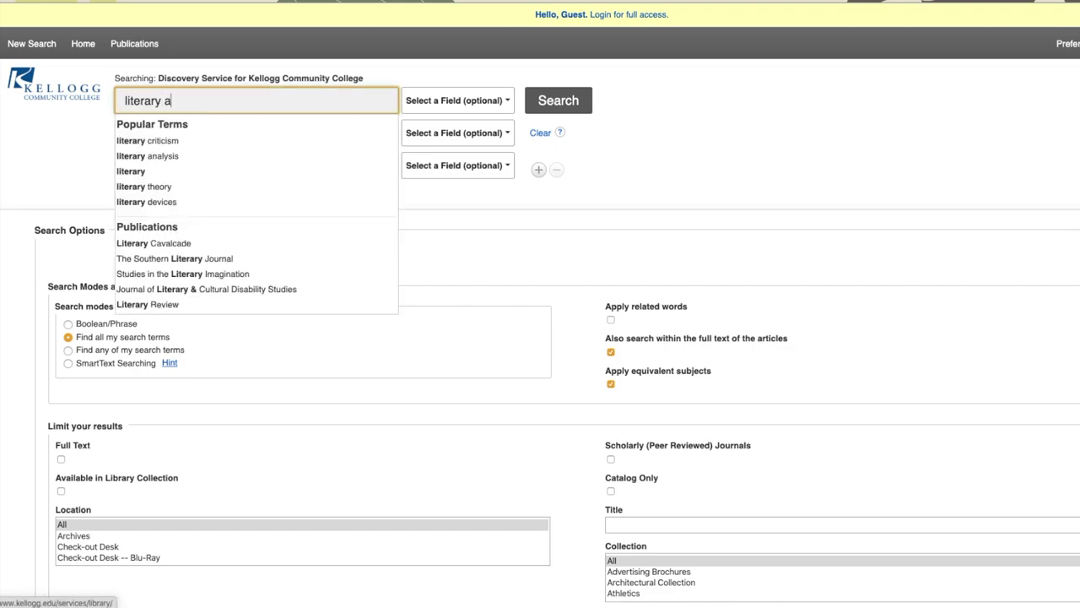
{"action": "type", "text": "nalysis o"}
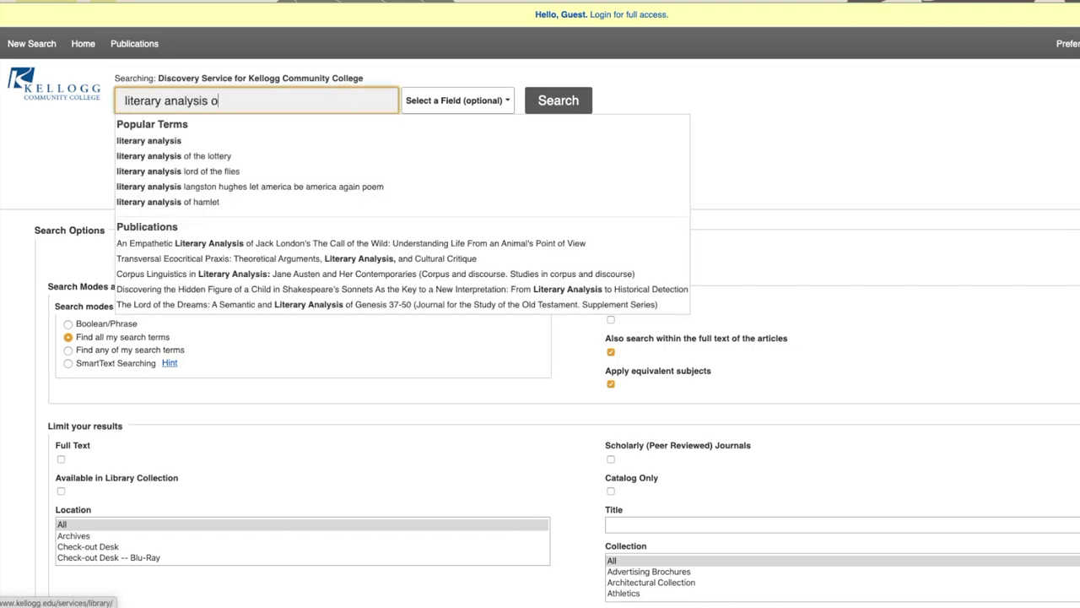
{"action": "type", "text": "f life of pi"}
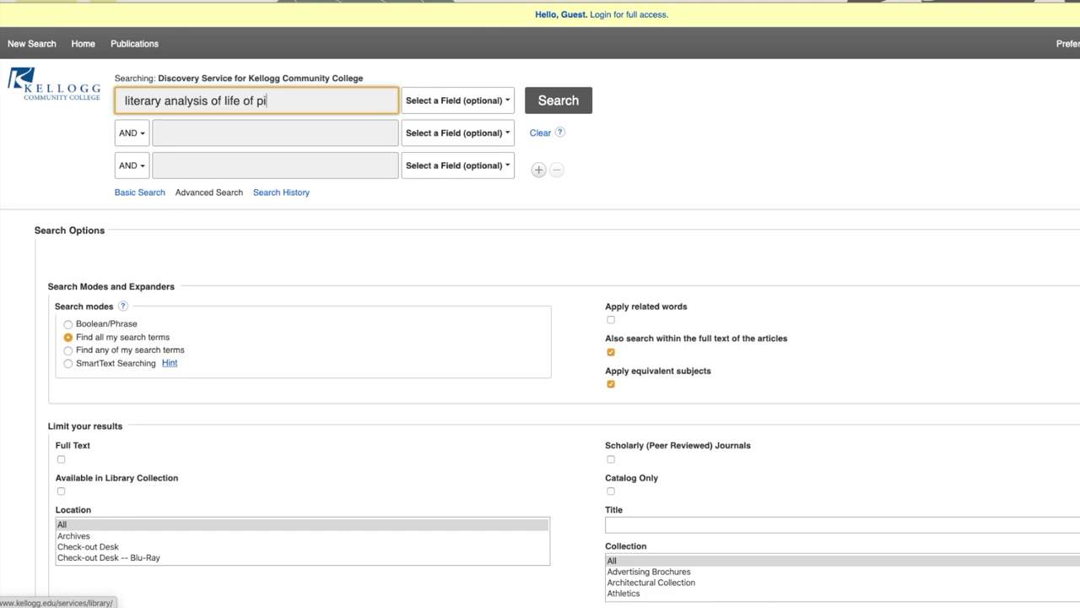
{"action": "key", "text": "ctrl+a"}
{"action": "key", "text": "BackSpace"}
{"action": "type", "text": "life of pi"}
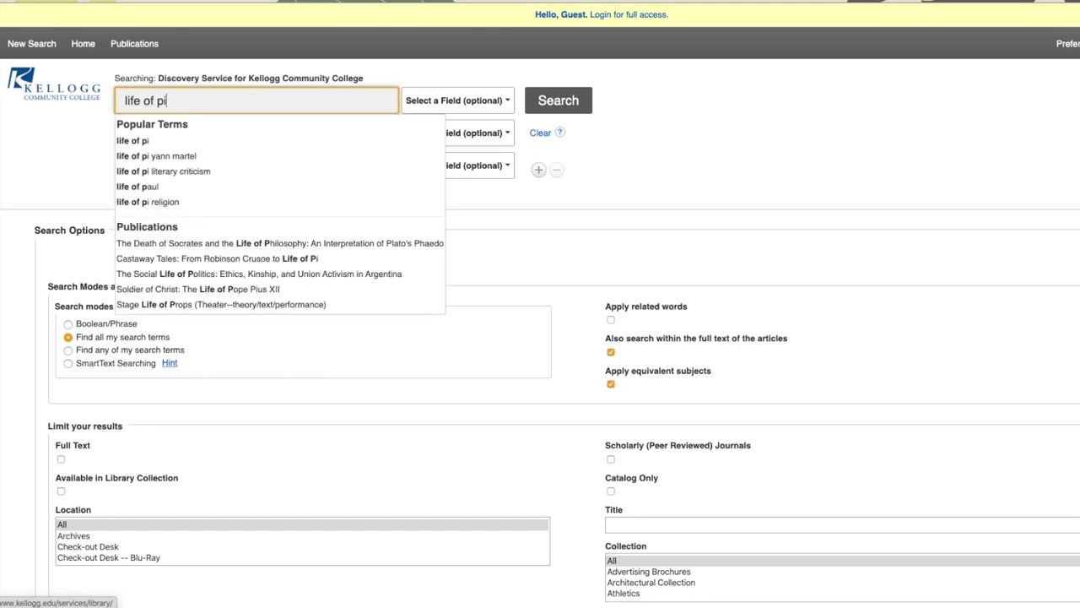
{"action": "key", "text": "Tab"}
{"action": "left_click", "coordinate": [161, 133]}
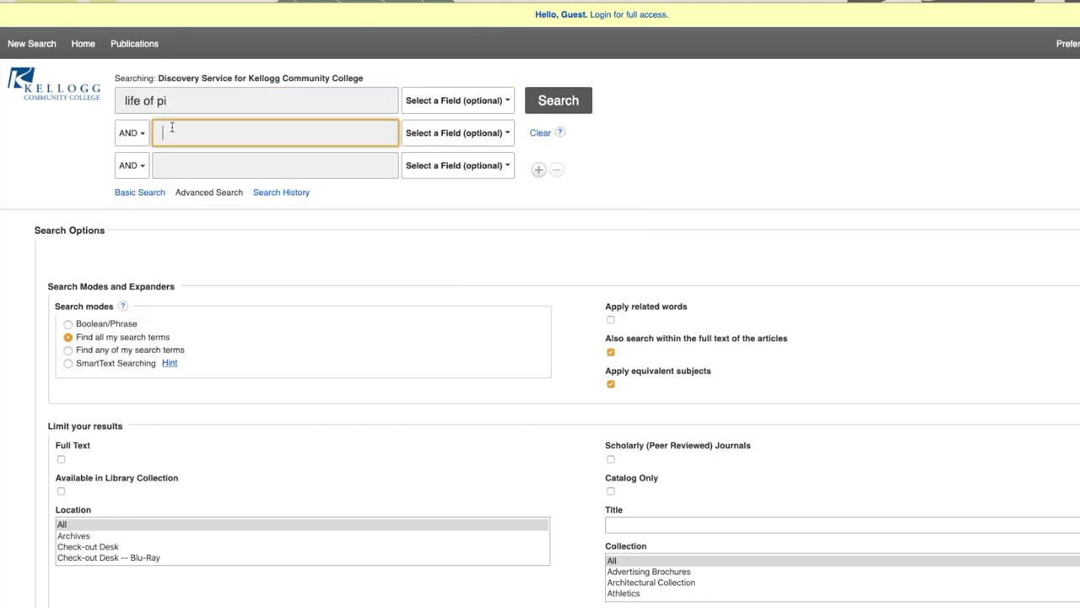
{"action": "type", "text": "literary analysis"}
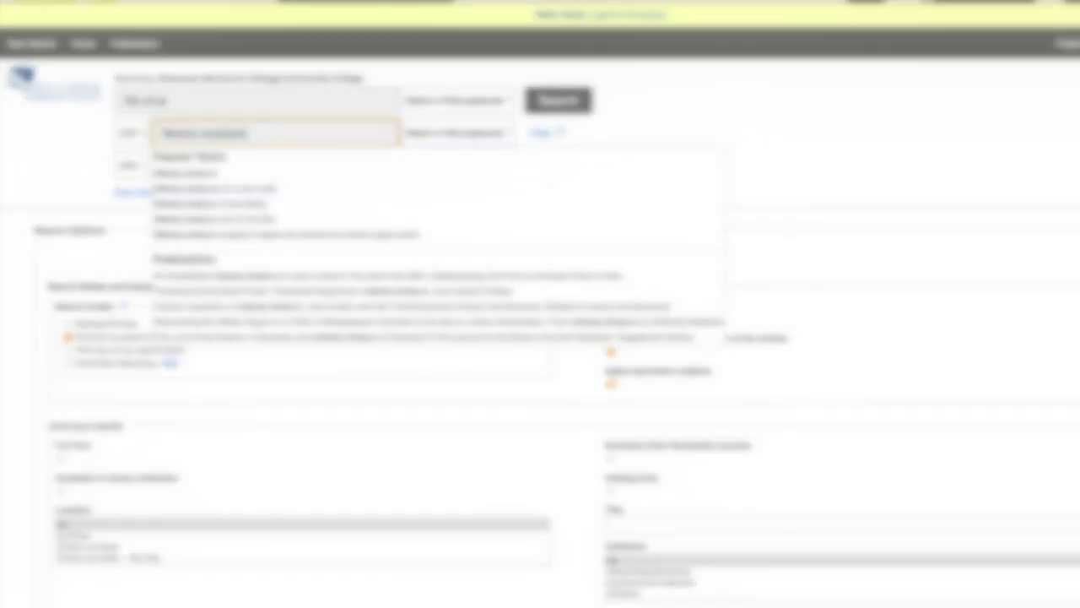
{"action": "left_click", "coordinate": [132, 175]}
Add a third row combining 'symbolism' with OR
{"action": "left_click", "coordinate": [131, 175]}
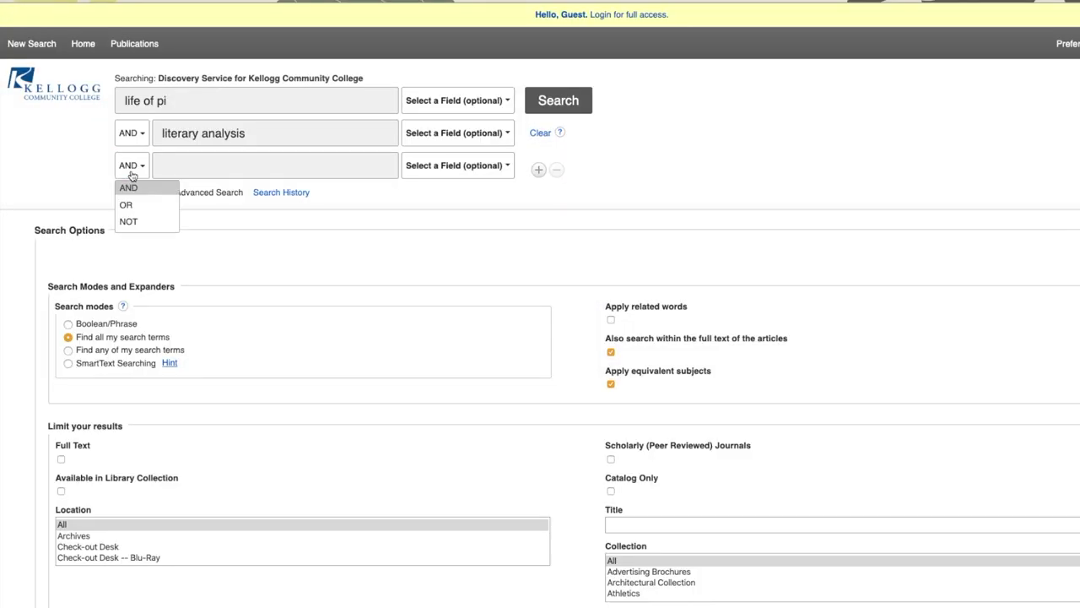
{"action": "left_click", "coordinate": [139, 207]}
{"action": "left_click", "coordinate": [180, 161]}
{"action": "type", "text": "sym"}
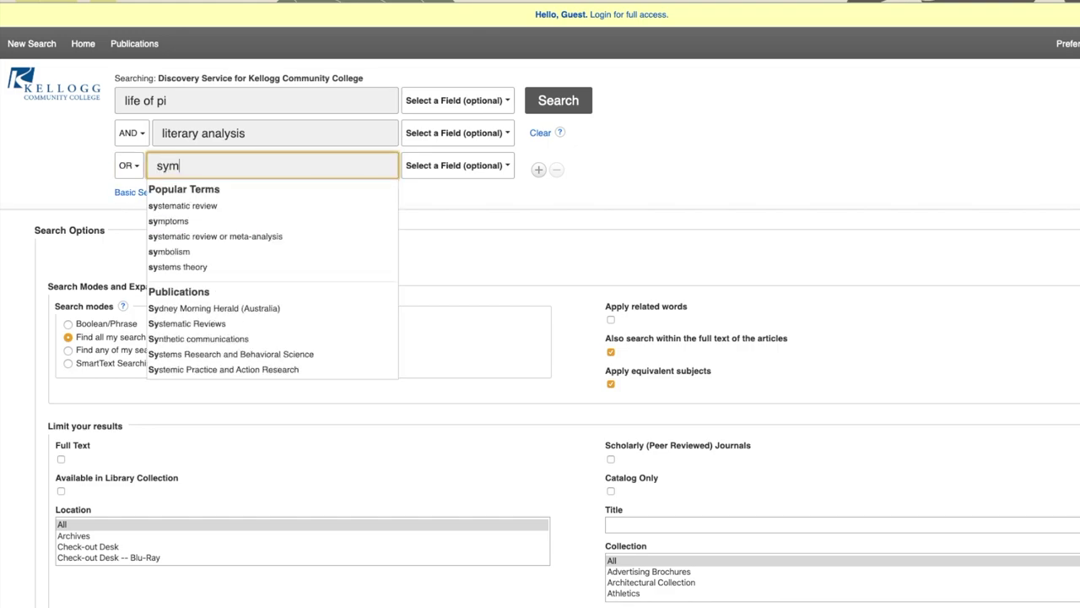
{"action": "type", "text": "bolism"}
{"action": "left_click", "coordinate": [627, 141]}
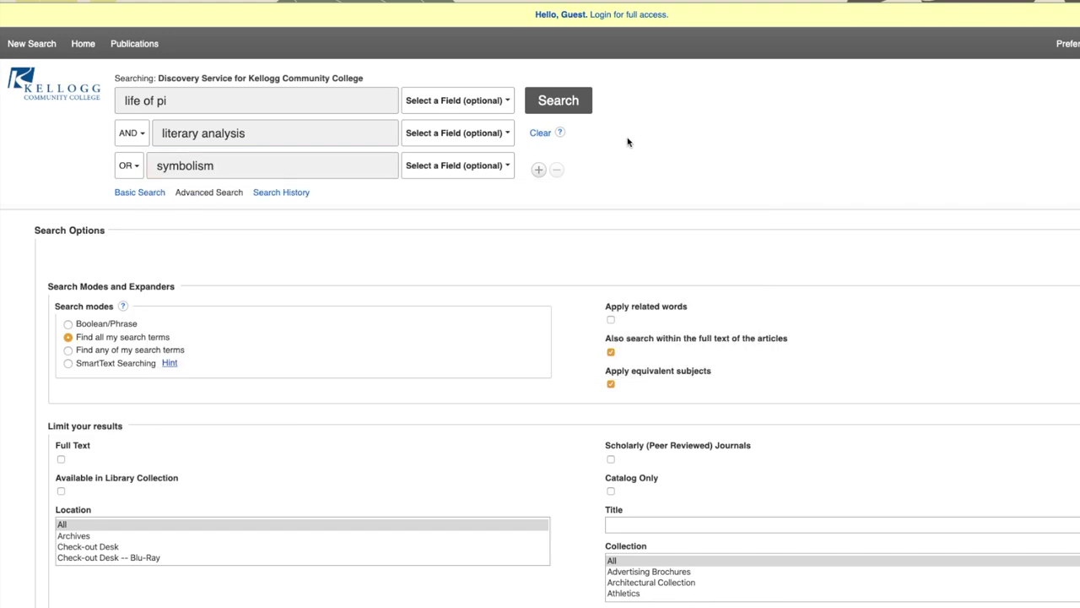
Replace the third row with NOT 'film'
{"action": "left_click_drag", "start_coordinate": [231, 166], "coordinate": [144, 169]}
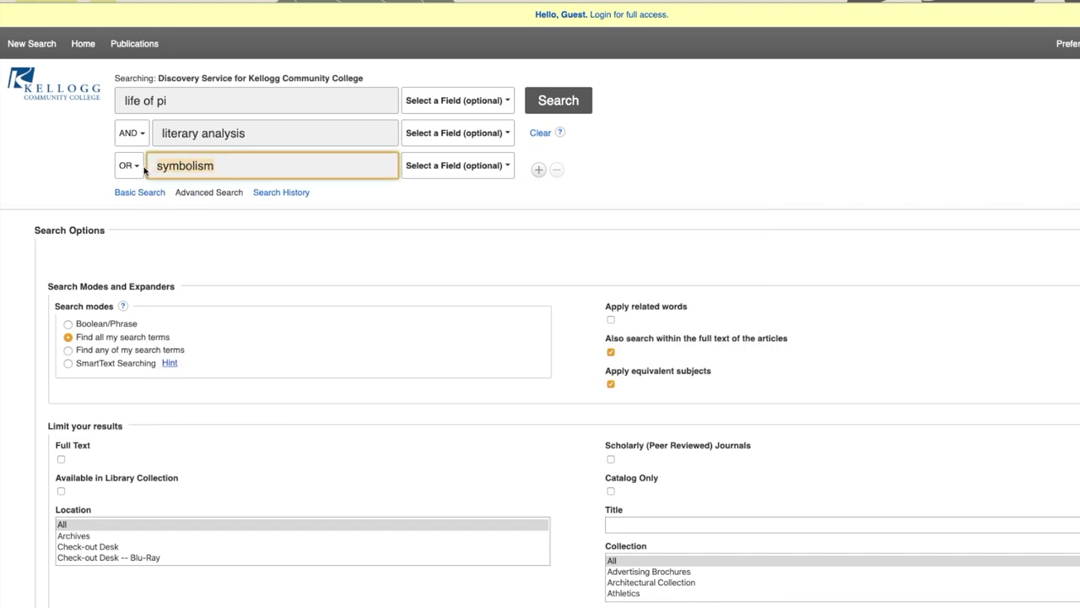
{"action": "key", "text": "BackSpace"}
{"action": "left_click", "coordinate": [129, 168]}
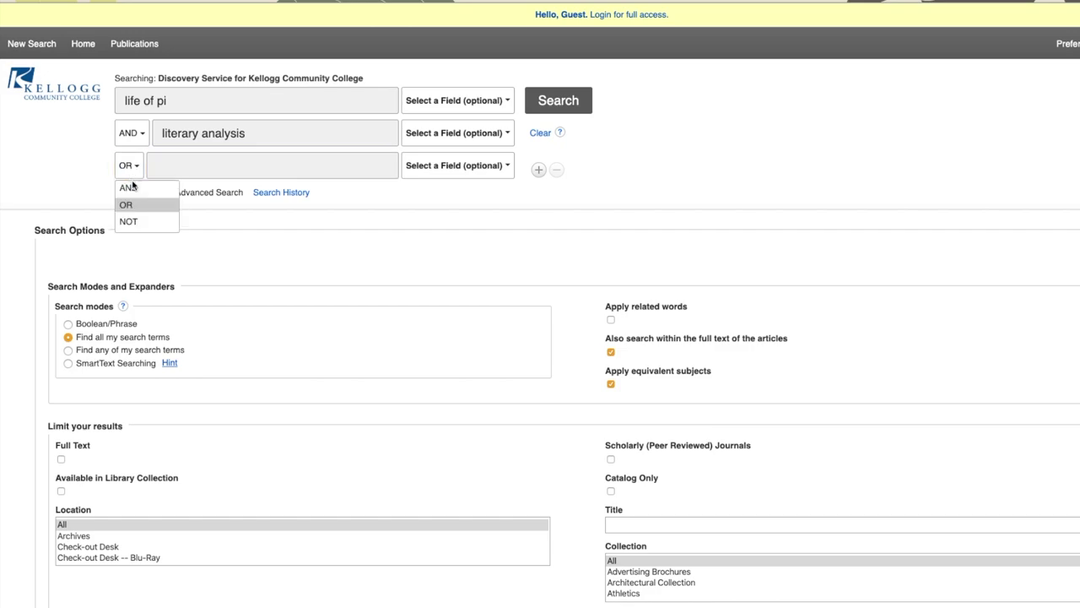
{"action": "left_click", "coordinate": [131, 223]}
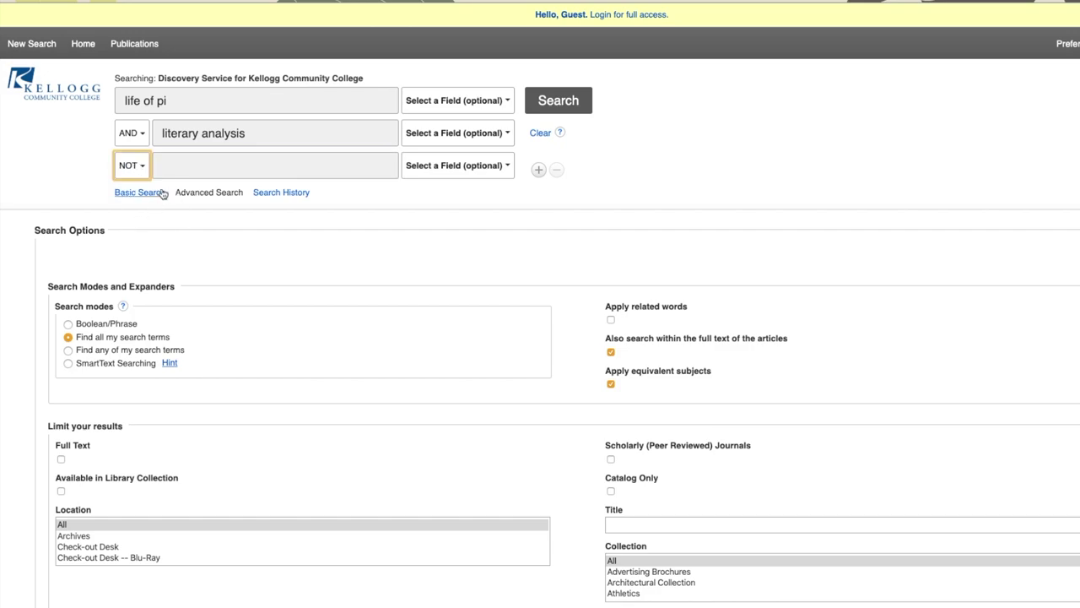
{"action": "left_click", "coordinate": [166, 166]}
{"action": "type", "text": "film"}
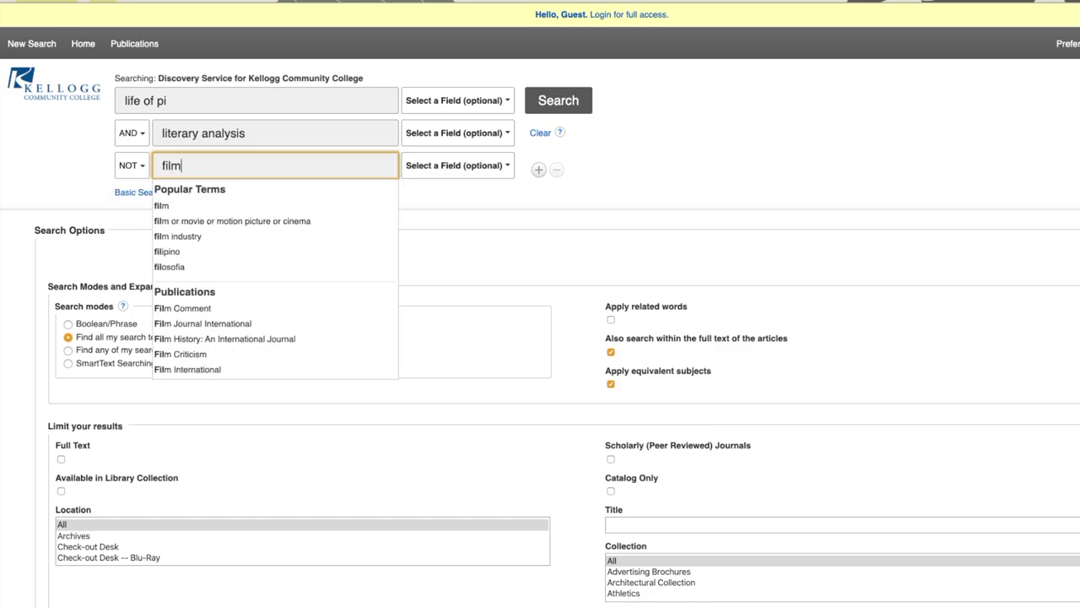
{"action": "left_click", "coordinate": [80, 172]}
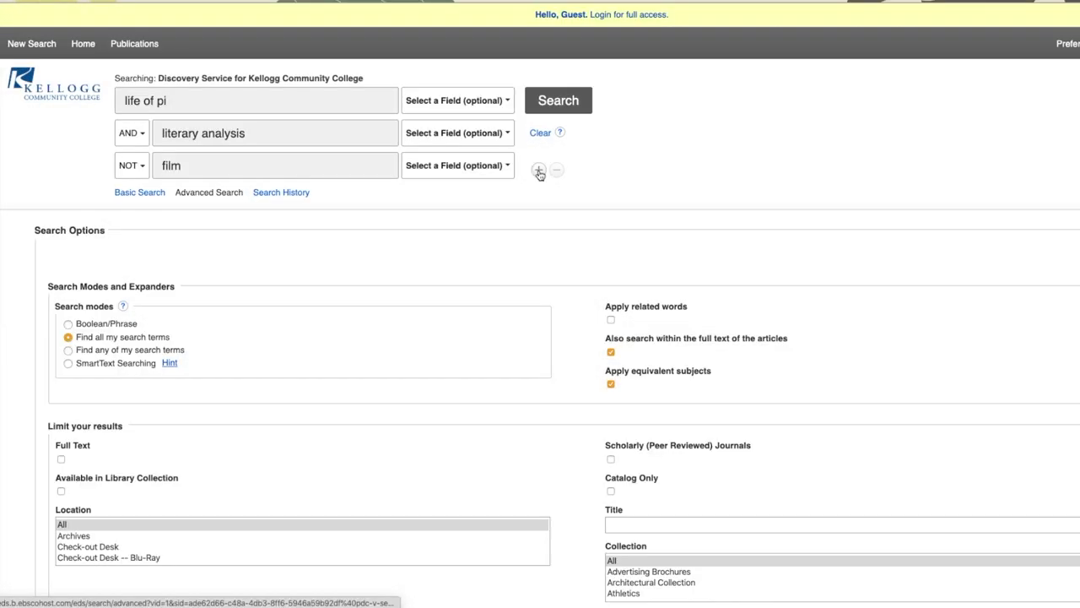
Limit results to scholarly peer-reviewed journals and full text, published from 1990 onward
{"action": "scroll", "coordinate": [538, 174], "scroll_direction": "down", "scroll_amount": 5}
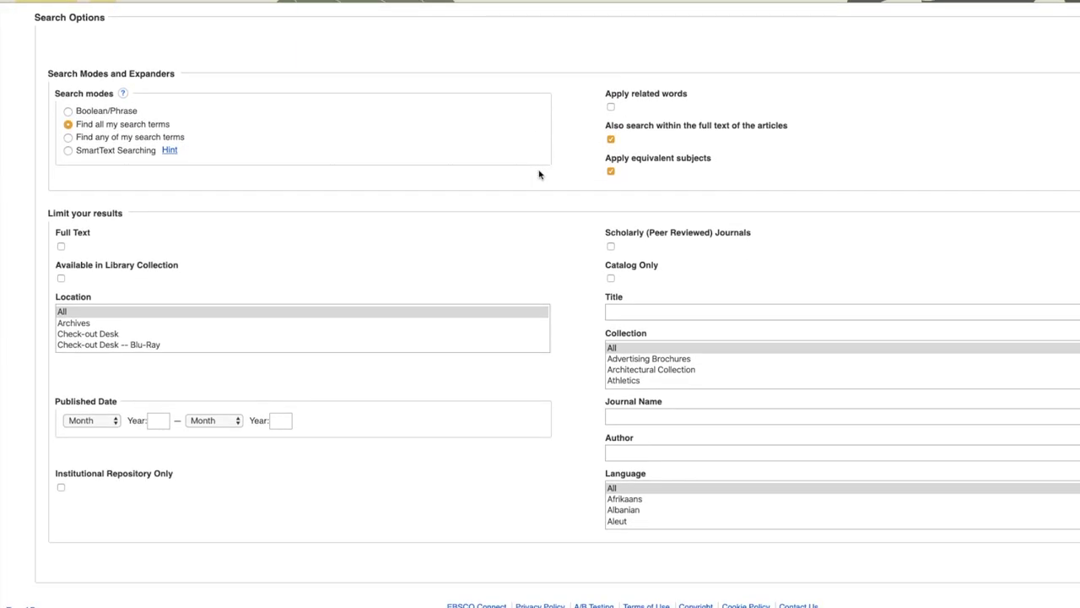
{"action": "scroll", "coordinate": [800, 212], "scroll_direction": "down", "scroll_amount": 2}
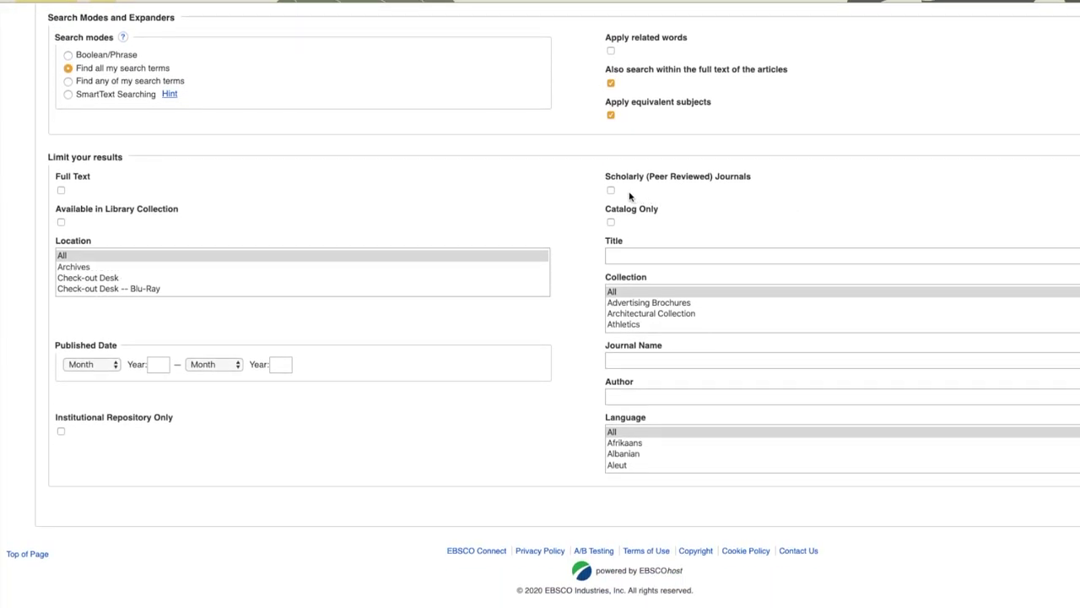
{"action": "left_click", "coordinate": [610, 191]}
{"action": "left_click", "coordinate": [60, 191]}
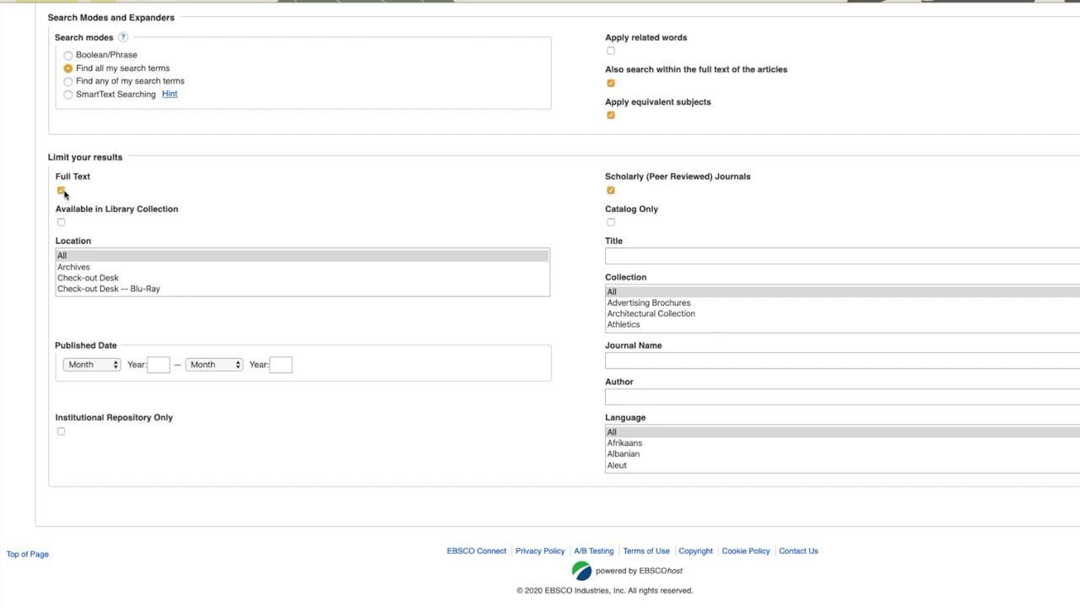
{"action": "left_click", "coordinate": [158, 363]}
{"action": "type", "text": "1990"}
{"action": "left_click", "coordinate": [483, 389]}
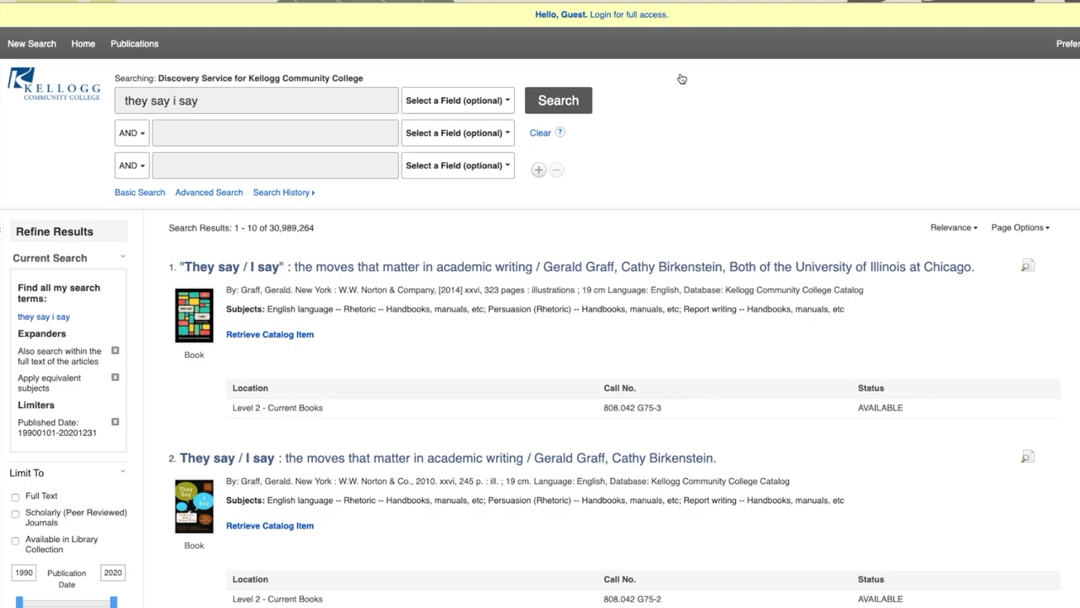
Wrap 'they say i say' in quotation marks and run it as an exact phrase search
{"action": "scroll", "coordinate": [668, 279], "scroll_direction": "down", "scroll_amount": 3}
{"action": "scroll", "coordinate": [417, 103], "scroll_direction": "up", "scroll_amount": 3}
{"action": "left_click", "coordinate": [286, 112]}
{"action": "type", "text": "\""}
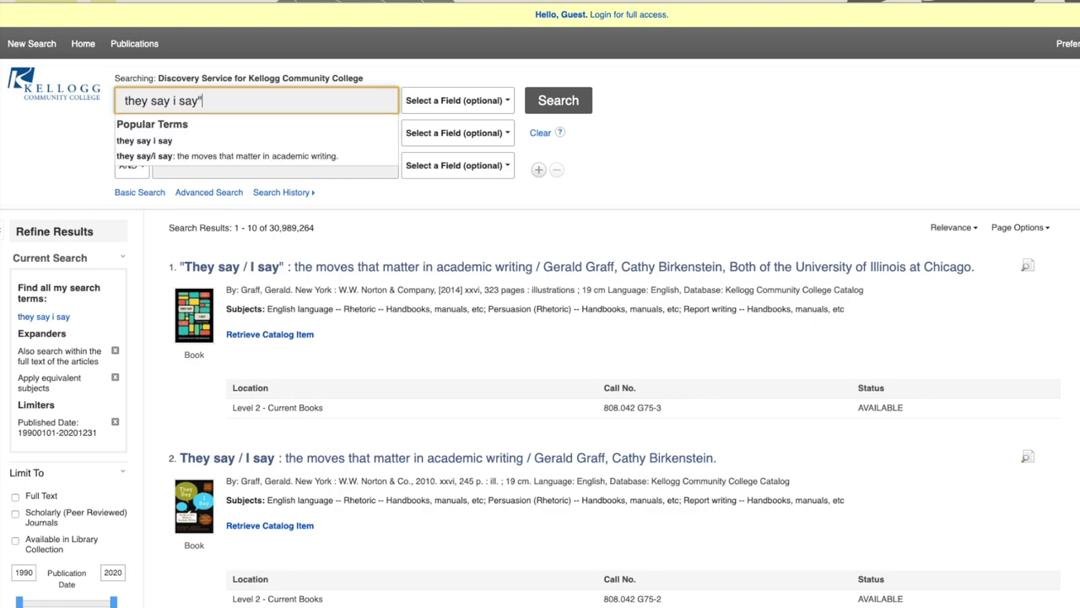
{"action": "left_click", "coordinate": [124, 100]}
{"action": "type", "text": "\""}
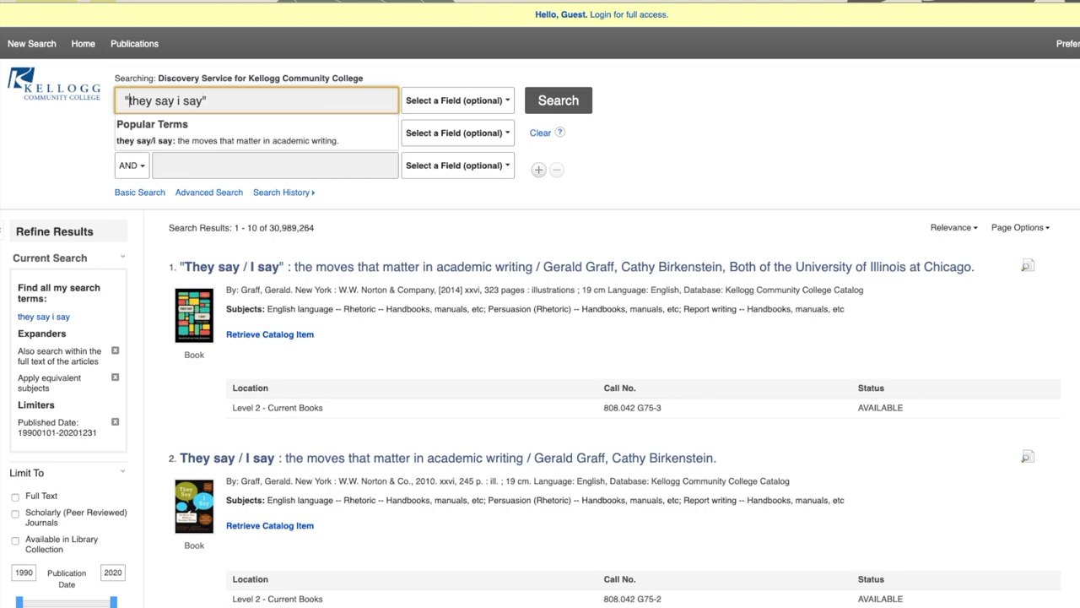
{"action": "left_click", "coordinate": [591, 108]}
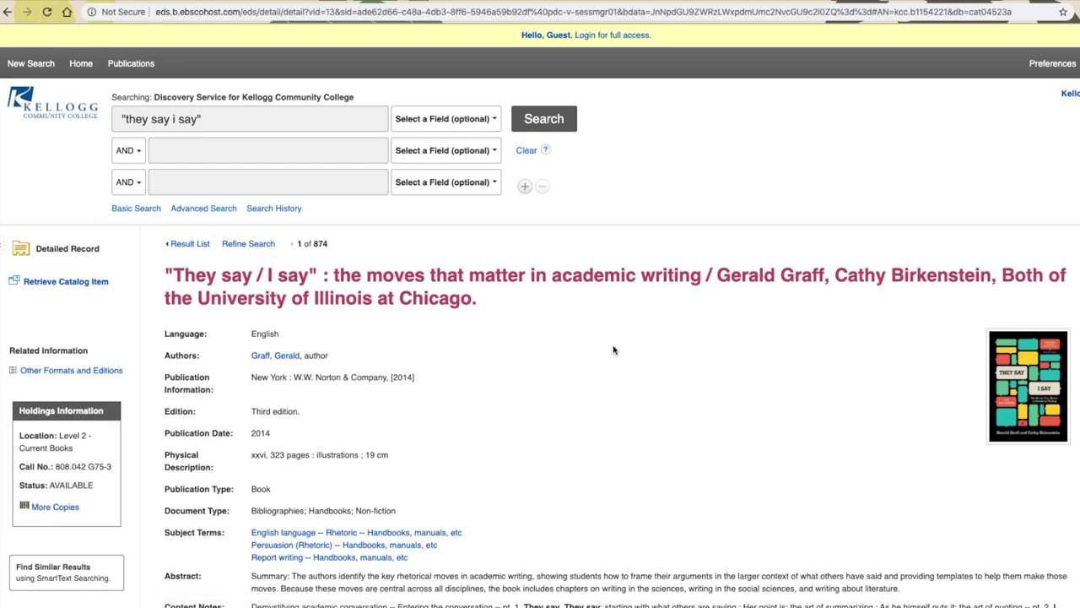
Scroll through the They Say / I Say detailed record fields
{"action": "scroll", "coordinate": [613, 350], "scroll_direction": "down", "scroll_amount": 2}
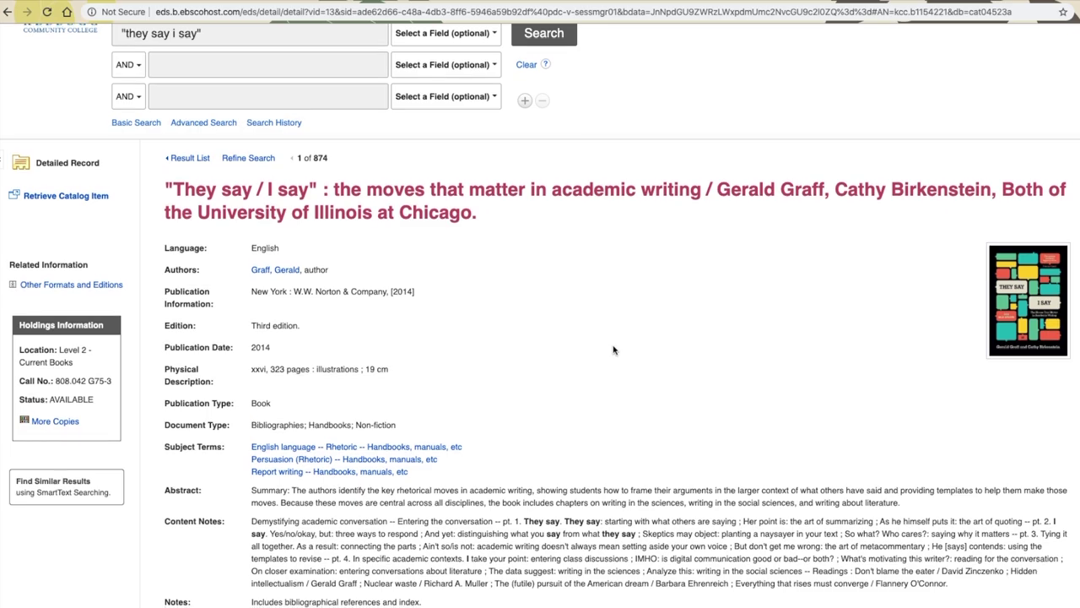
{"action": "scroll", "coordinate": [613, 349], "scroll_direction": "down", "scroll_amount": 1}
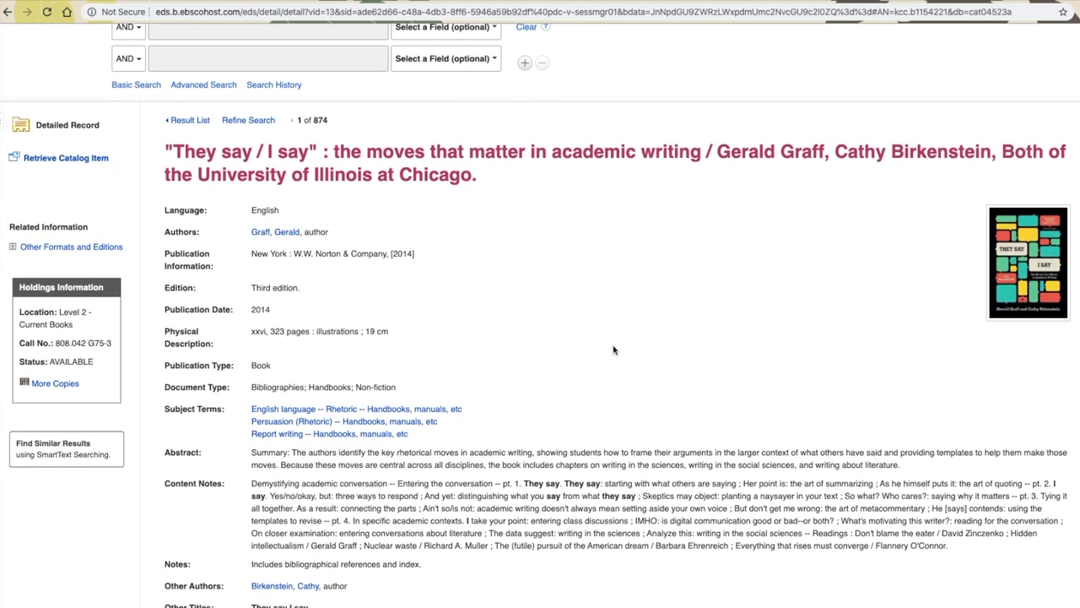
{"action": "scroll", "coordinate": [614, 349], "scroll_direction": "down", "scroll_amount": 1}
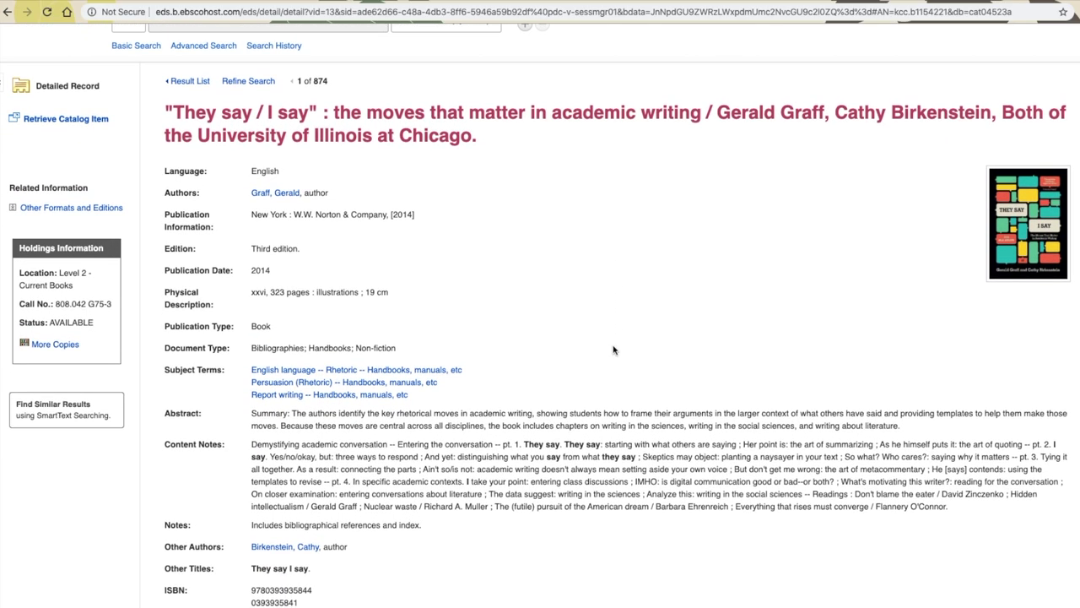
{"action": "scroll", "coordinate": [614, 349], "scroll_direction": "down", "scroll_amount": 1}
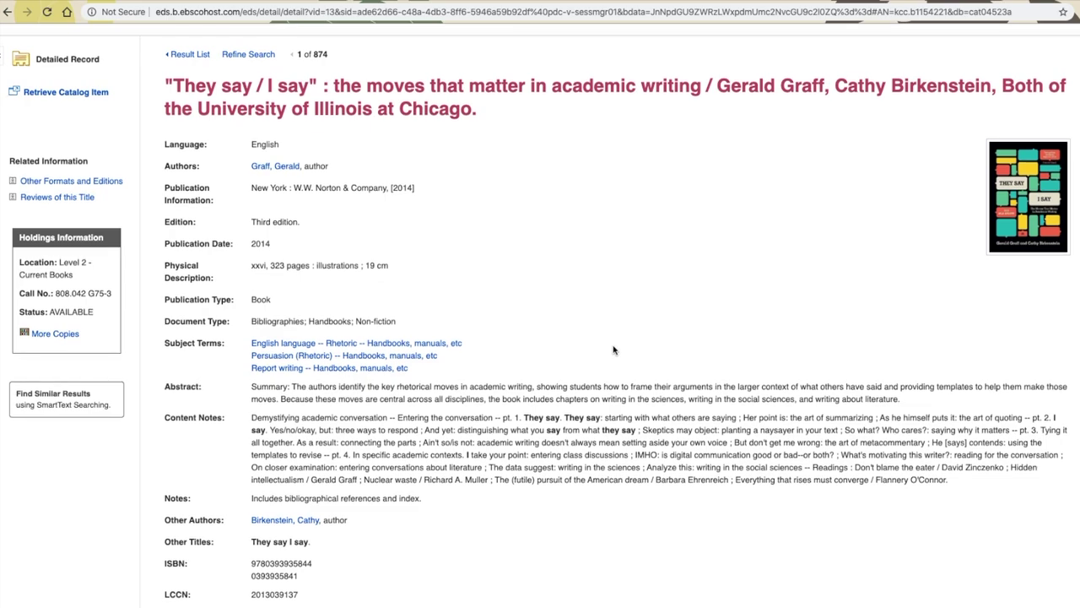
{"action": "scroll", "coordinate": [614, 349], "scroll_direction": "down", "scroll_amount": 1}
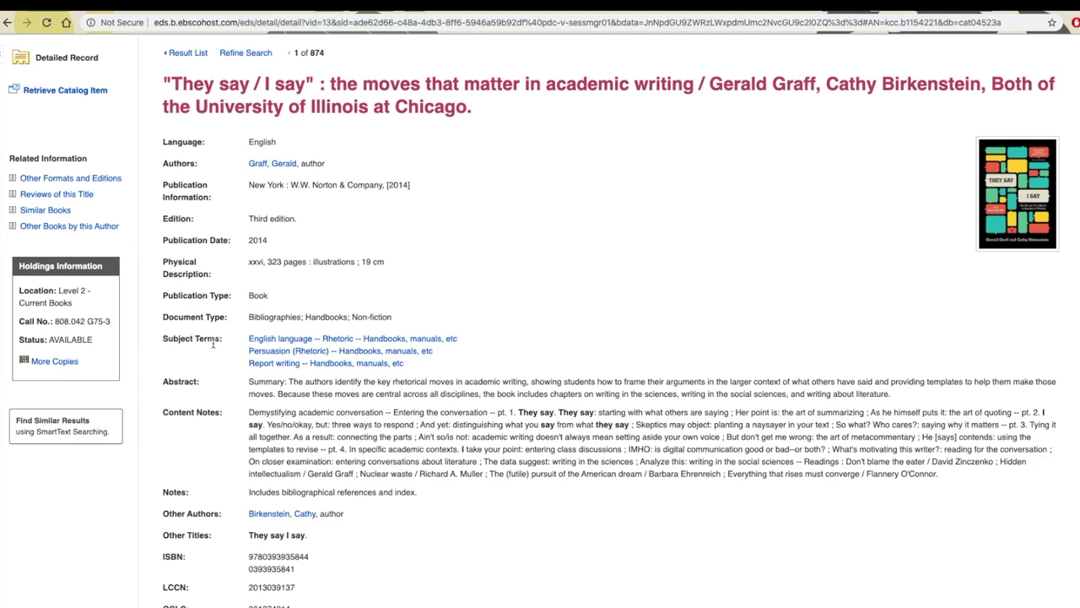
{"action": "scroll", "coordinate": [212, 342], "scroll_direction": "down", "scroll_amount": 2}
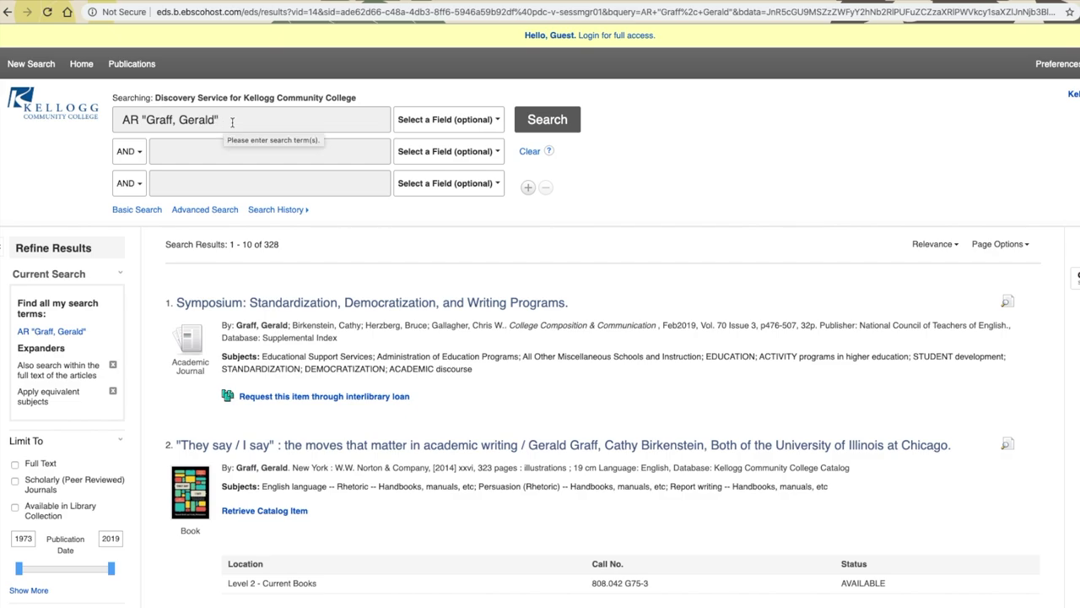
Go back to the They Say / I Say record
{"action": "left_click", "coordinate": [6, 11]}
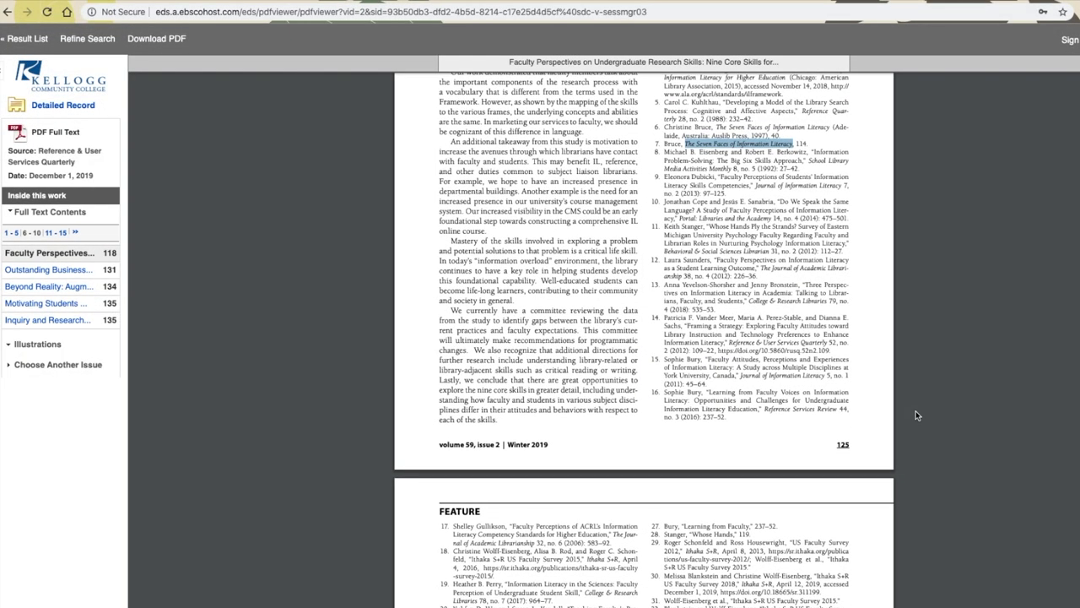
Phrase-search the cited title 'Learning from Faculty Voices on Information Literacy' and request it via interlibrary loan
{"action": "mouse_move", "coordinate": [707, 390]}
{"action": "left_mouse_down"}
{"action": "mouse_move", "coordinate": [676, 390]}
{"action": "mouse_move", "coordinate": [690, 398]}
{"action": "left_mouse_up"}
{"action": "key", "text": "ctrl+c"}
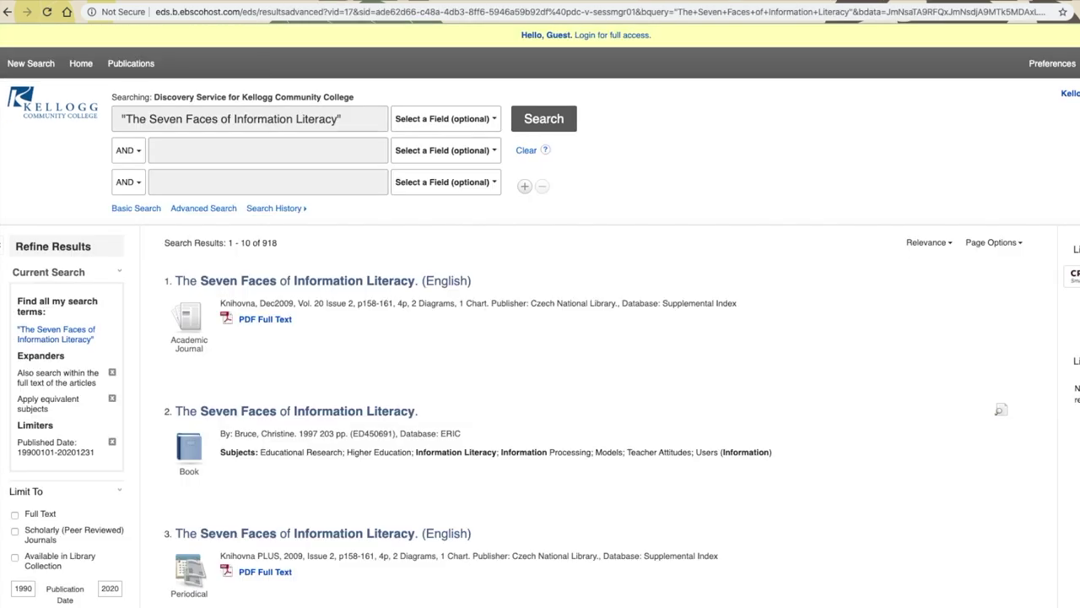
{"action": "left_click", "coordinate": [387, 118]}
{"action": "key", "text": "ctrl+a"}
{"action": "type", "text": "\""}
{"action": "key", "text": "ctrl+v"}
{"action": "type", "text": "\""}
{"action": "key", "text": "Return"}
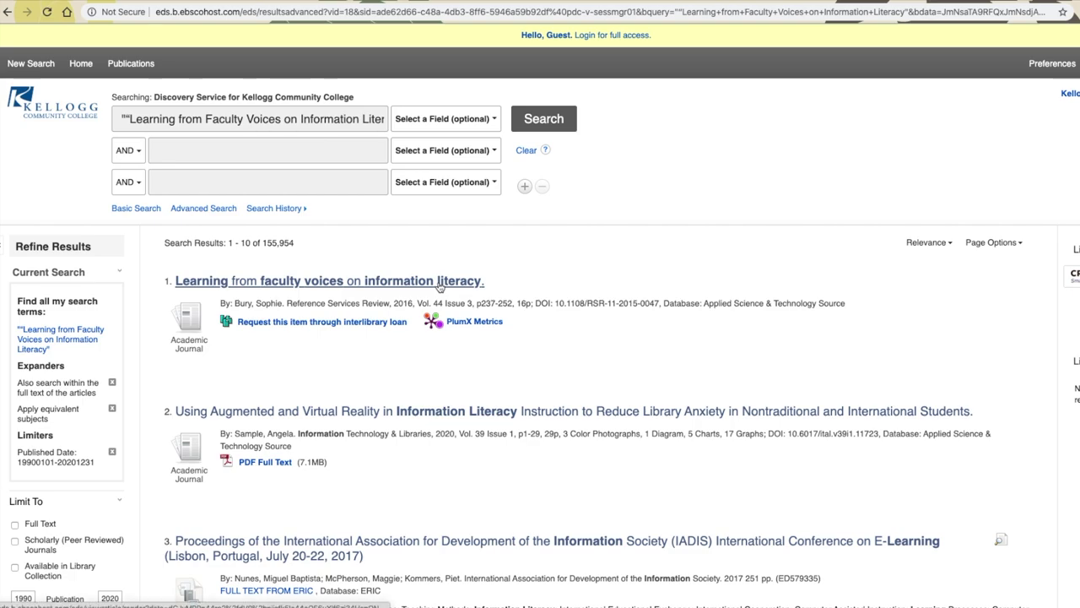
{"action": "left_click", "coordinate": [376, 322]}
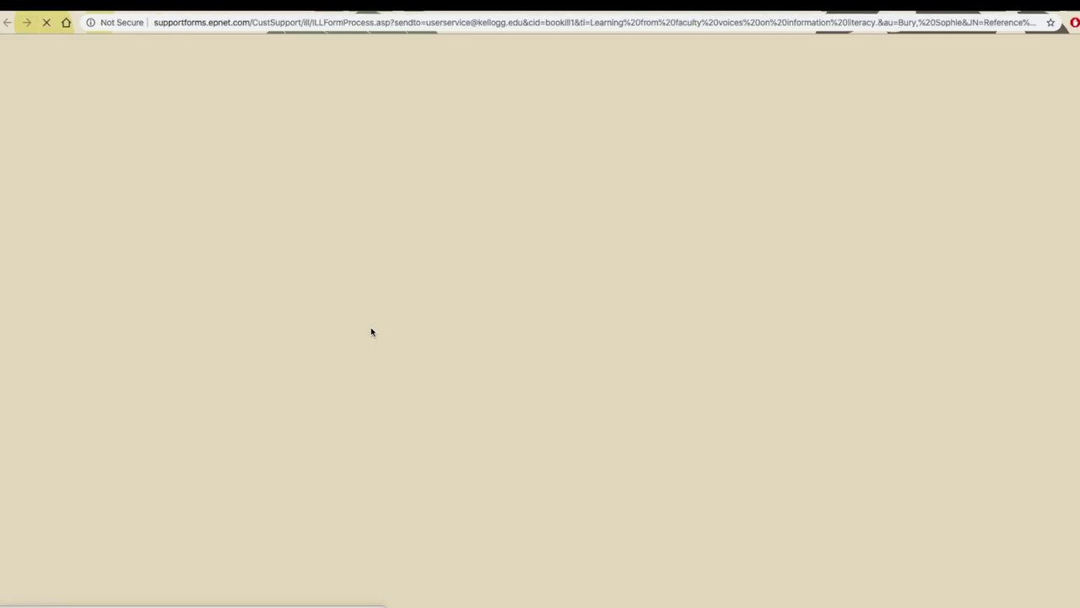